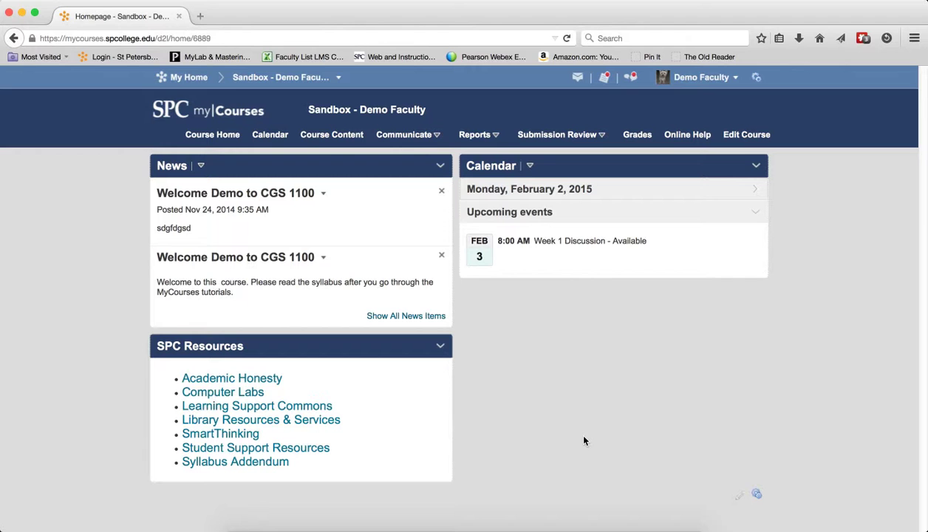
- From Groups, start a new group category named Peer Review
left_click(424, 137)
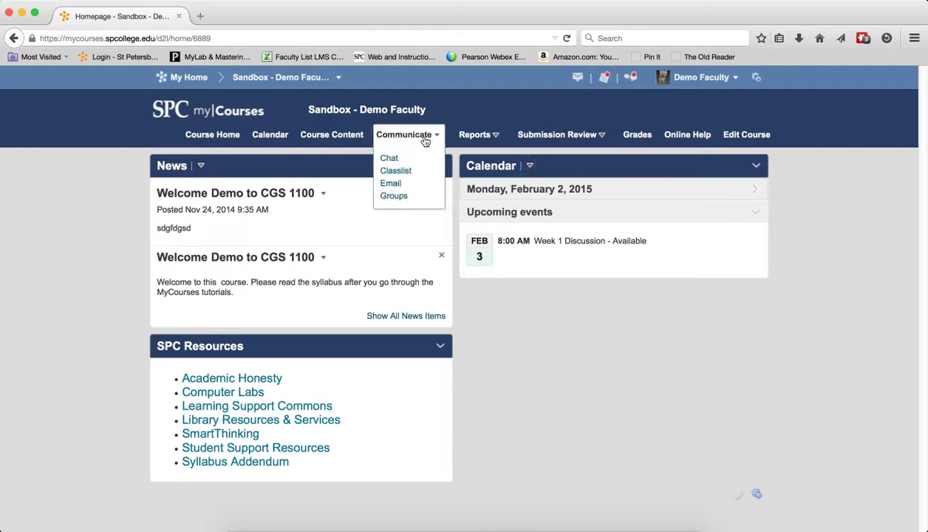
left_click(393, 198)
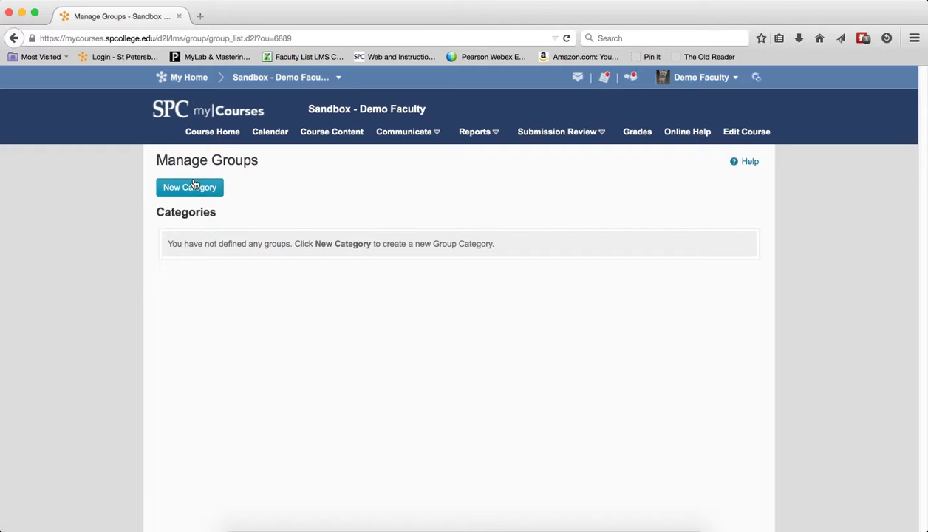
left_click(194, 186)
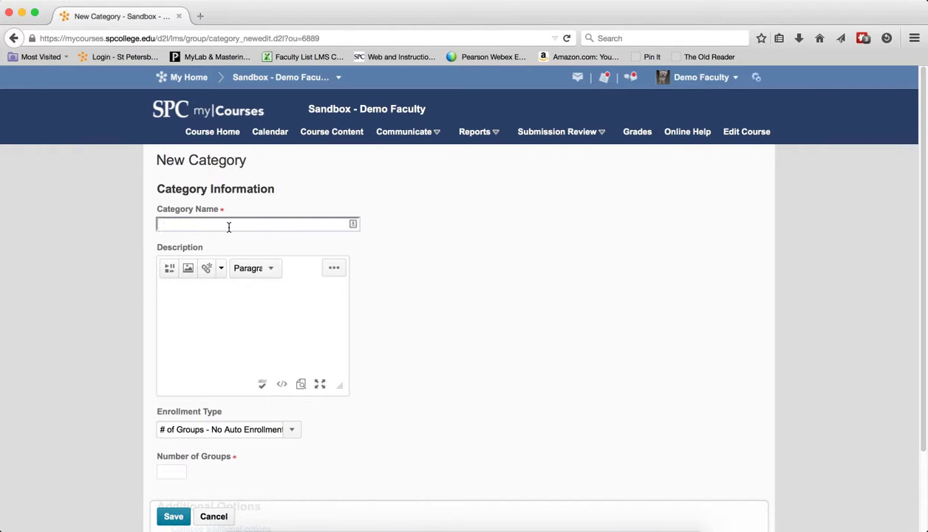
type("Per")
key("BackSpace")
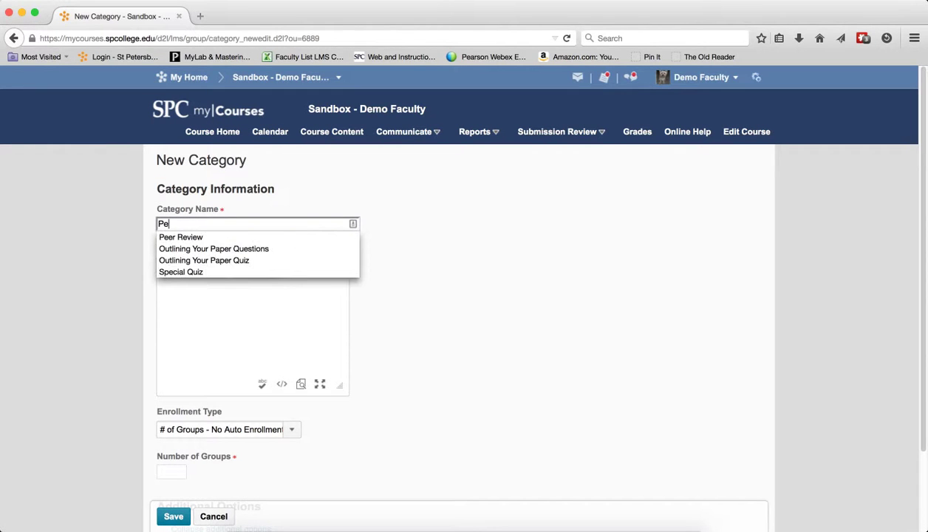
left_click(235, 239)
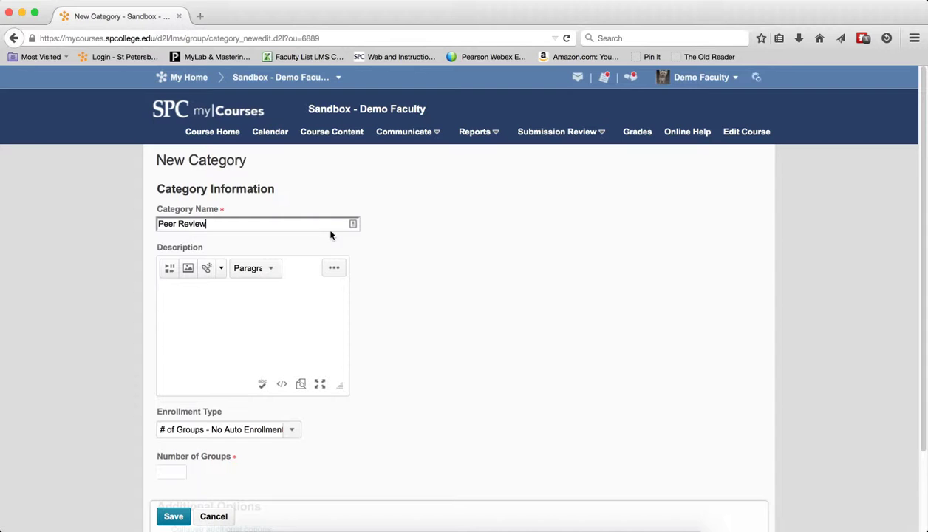
- Set the enrollment type to # of Groups with 1 group
scroll(487, 285, "down", 1)
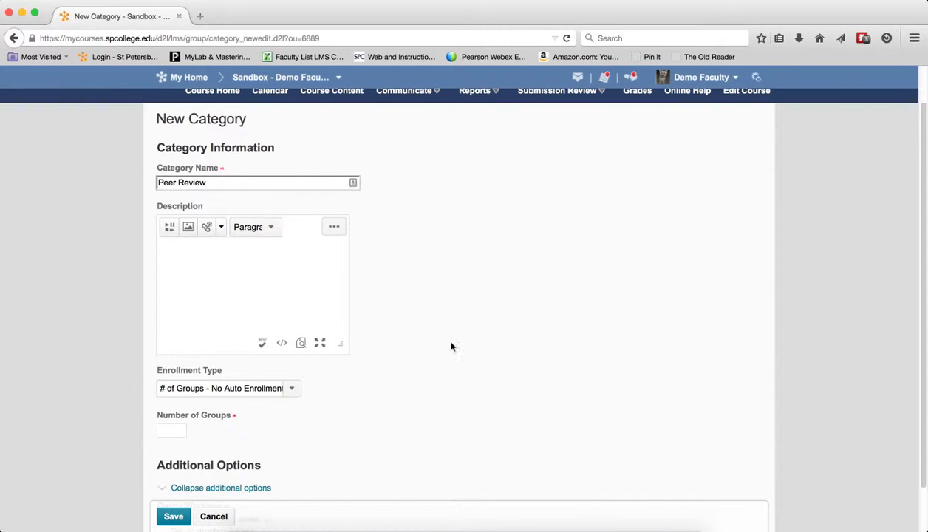
left_click(293, 389)
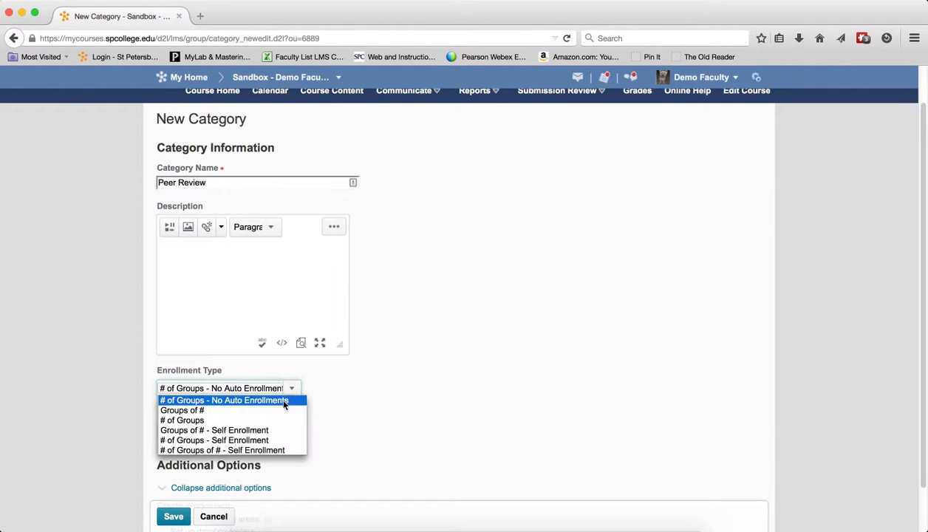
left_click(265, 420)
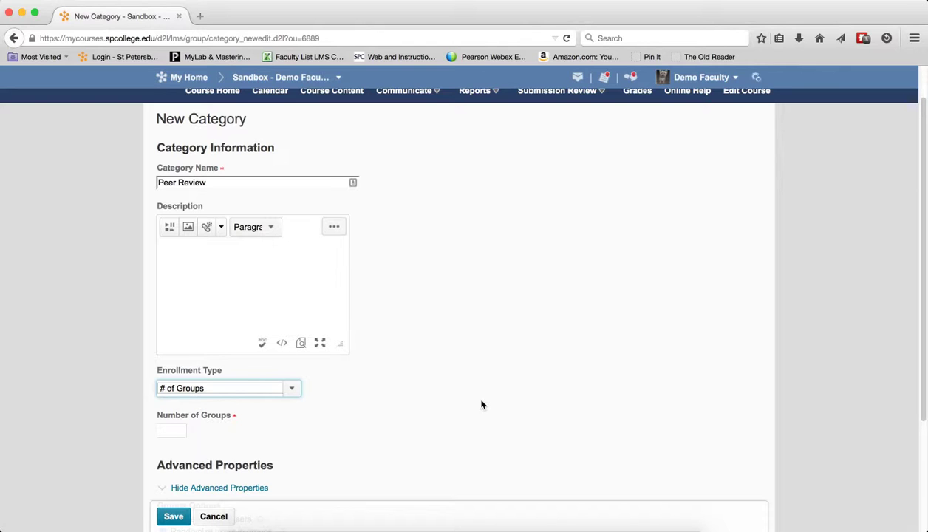
left_click(176, 428)
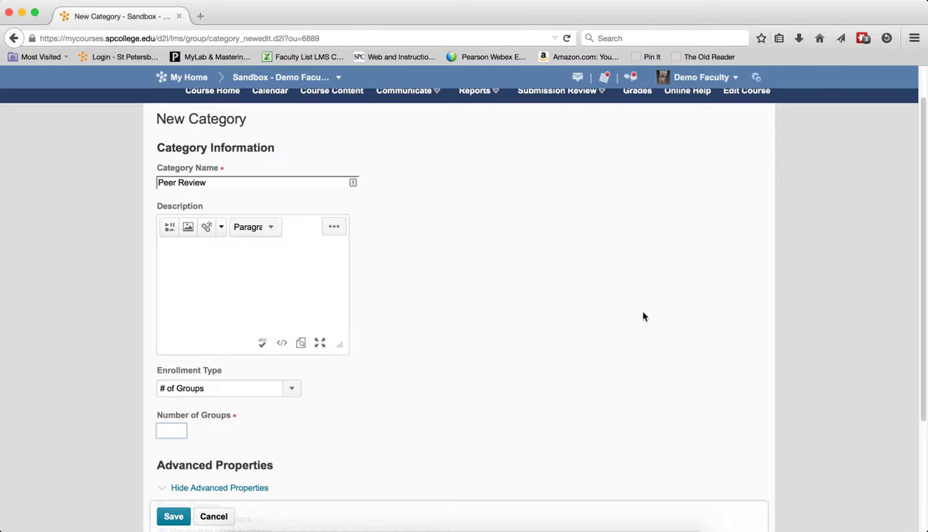
type("1")
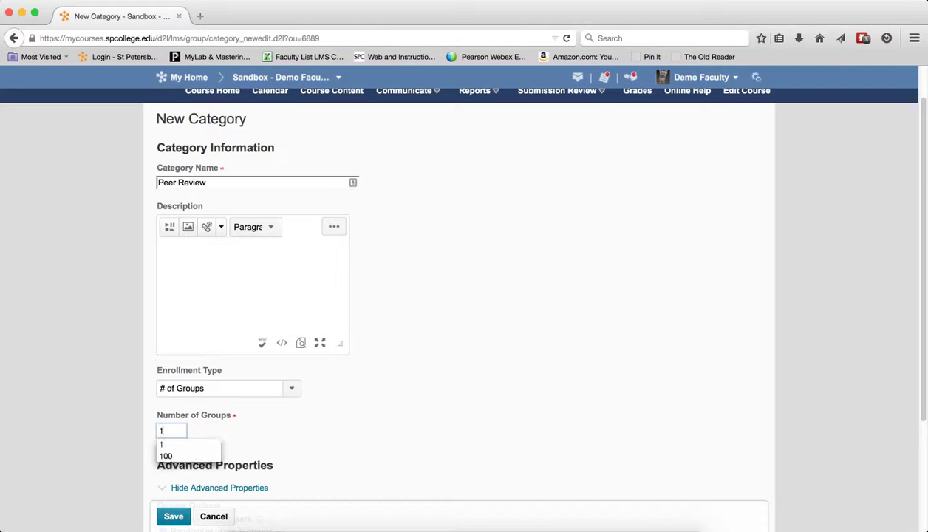
left_click(610, 351)
- Enable discussion areas and dropbox folders for the groups, then save the category
scroll(611, 353, "down", 3)
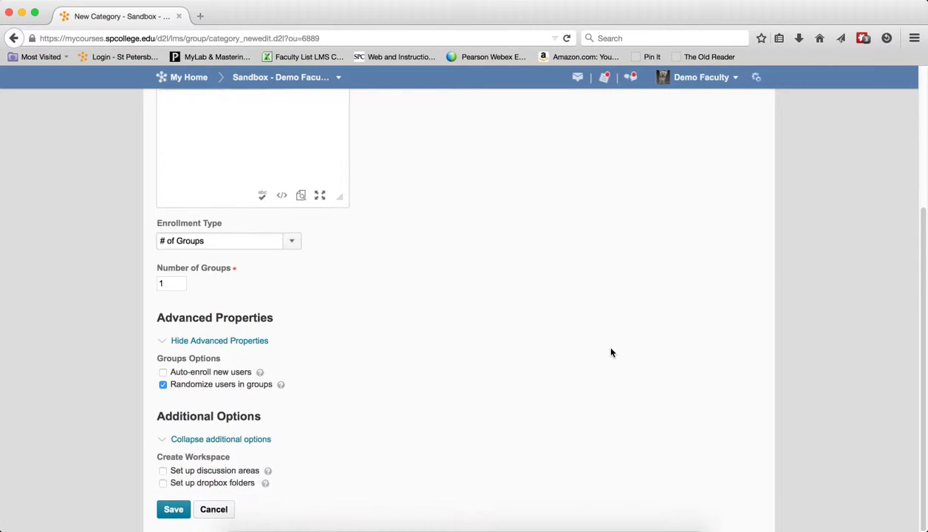
left_click(200, 441)
left_click(204, 487)
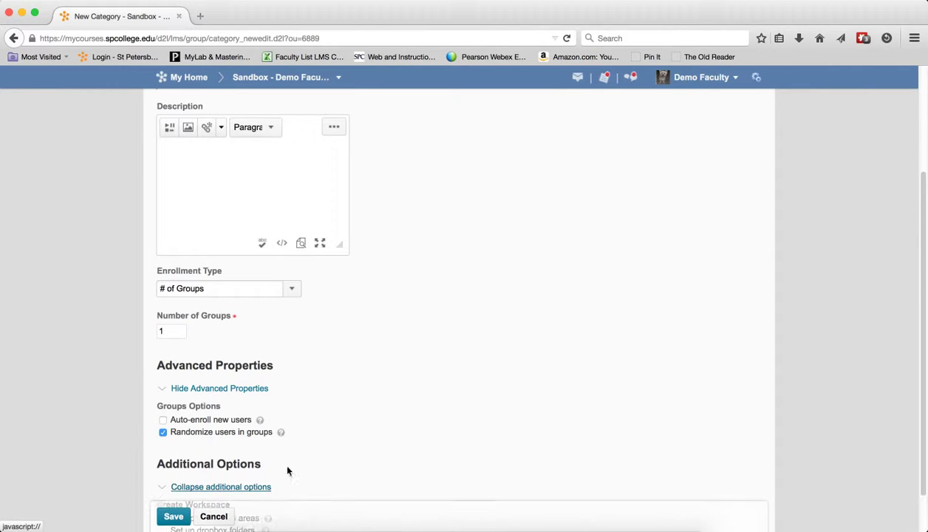
scroll(358, 443, "down", 1)
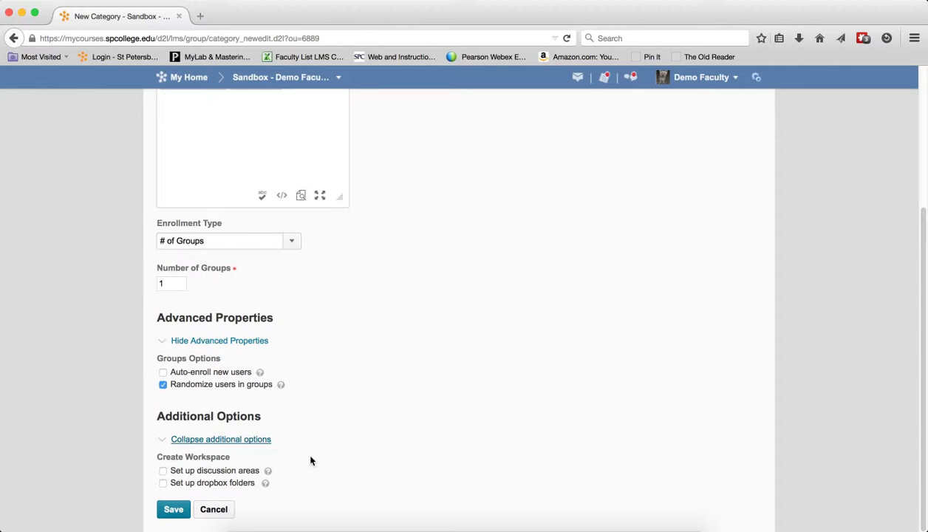
left_click(162, 471)
left_click(162, 483)
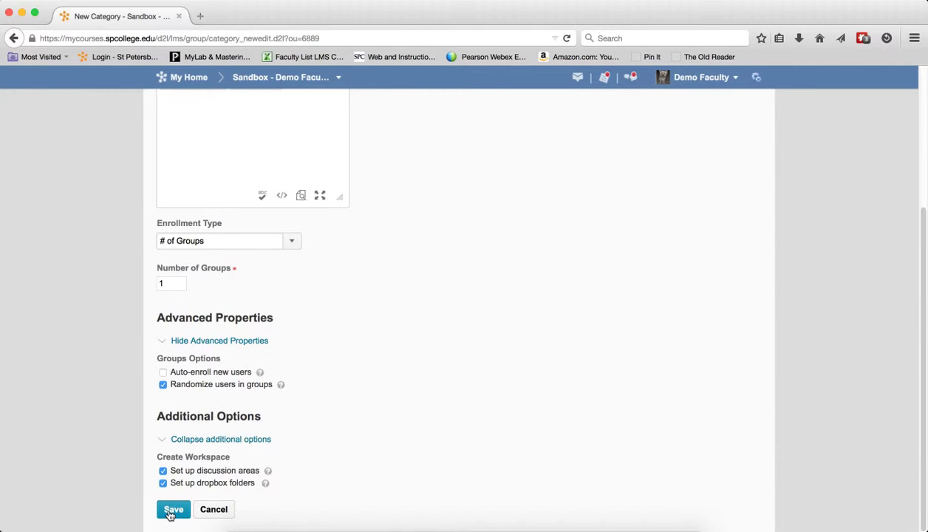
left_click(171, 512)
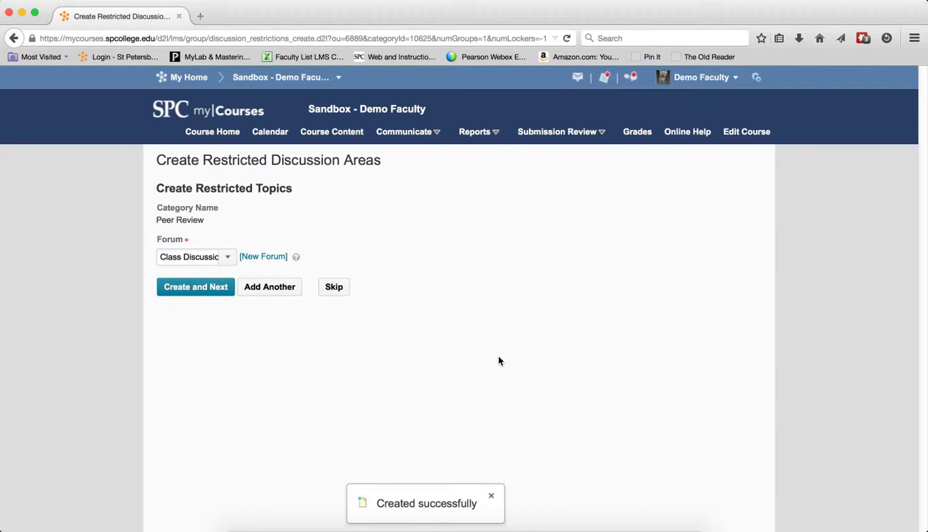
- Add a forum titled Peer Review and create the group's restricted discussion topic in it
left_click(267, 257)
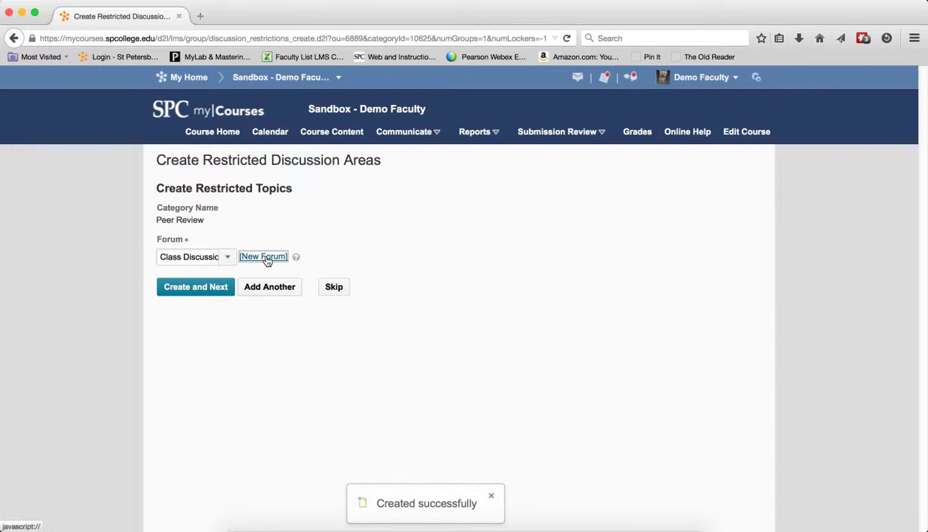
left_click(317, 190)
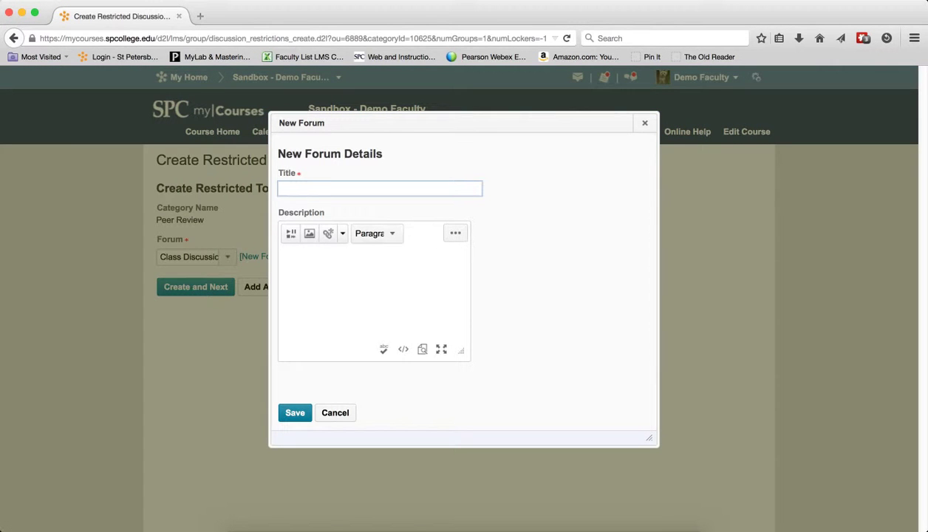
type("Peer Review")
left_click(299, 412)
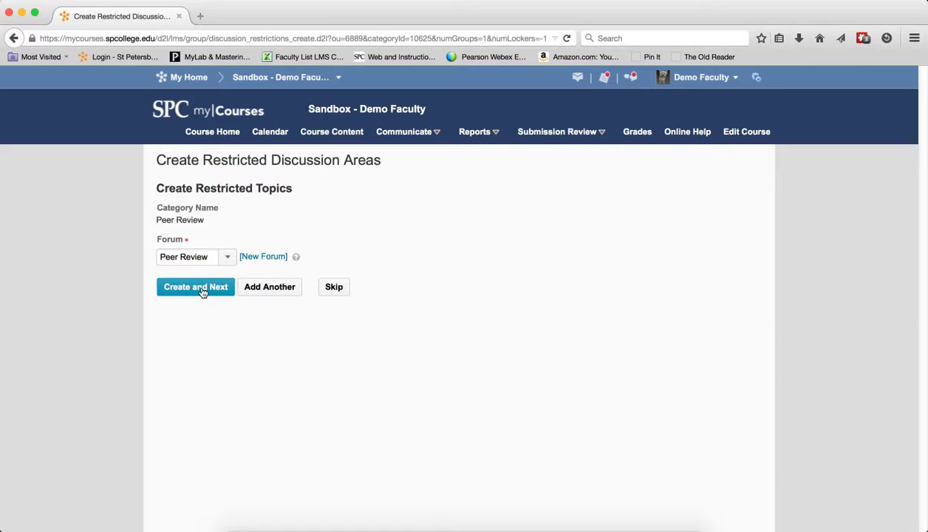
left_click(203, 293)
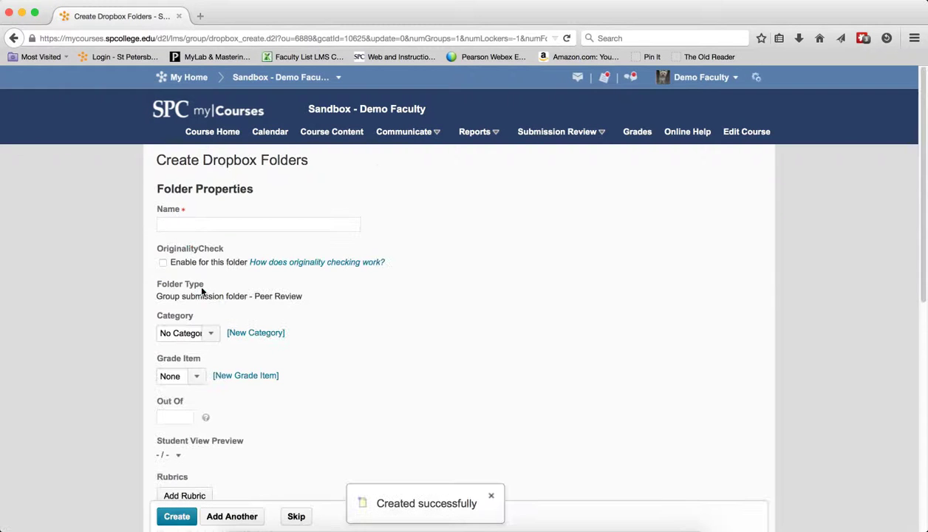
- Name the group dropbox folder Peer Review and create it
left_click(218, 224)
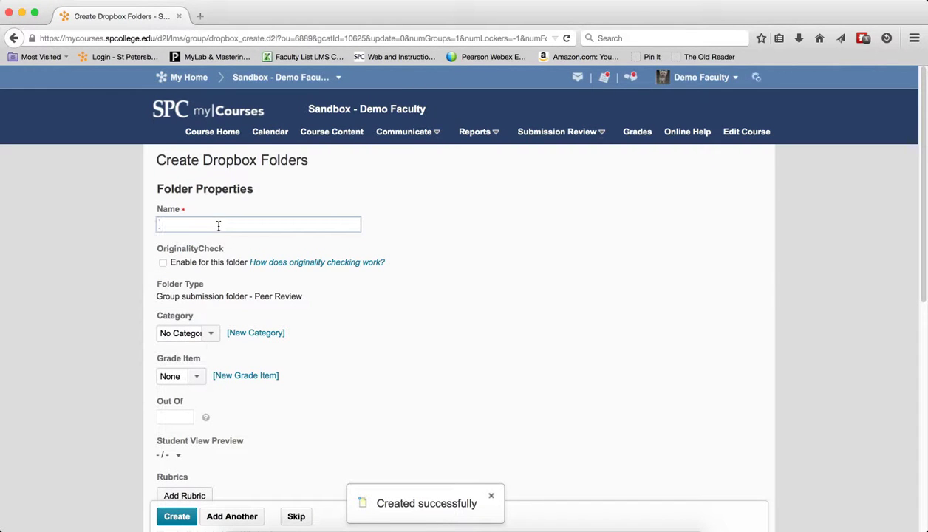
type("Pe")
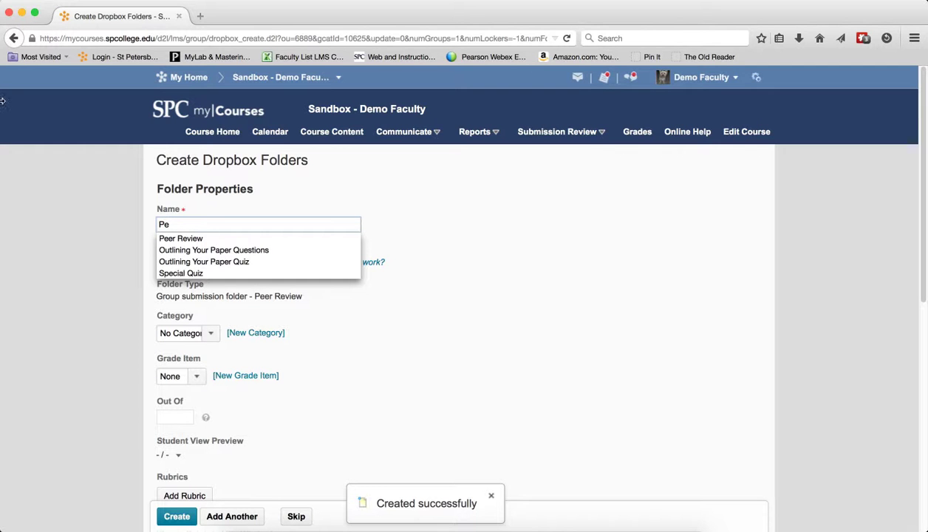
left_click(181, 238)
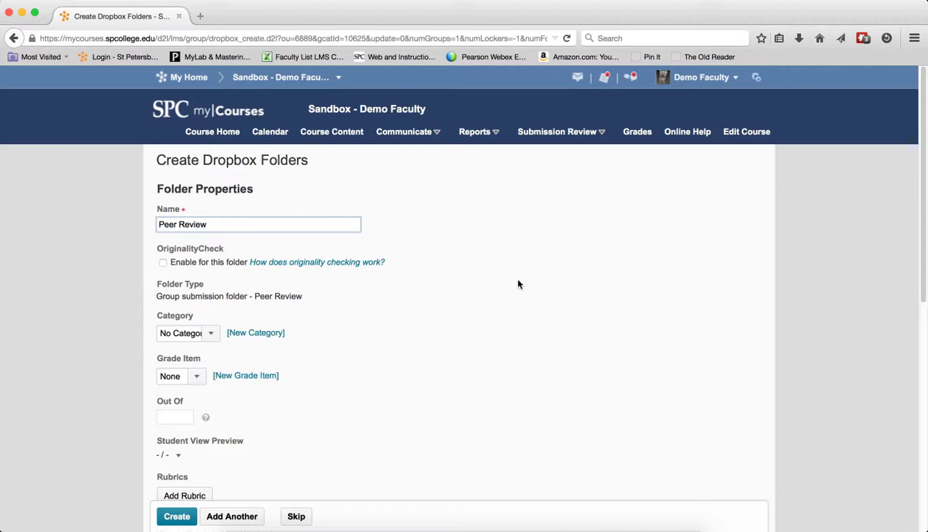
scroll(432, 327, "down", 2)
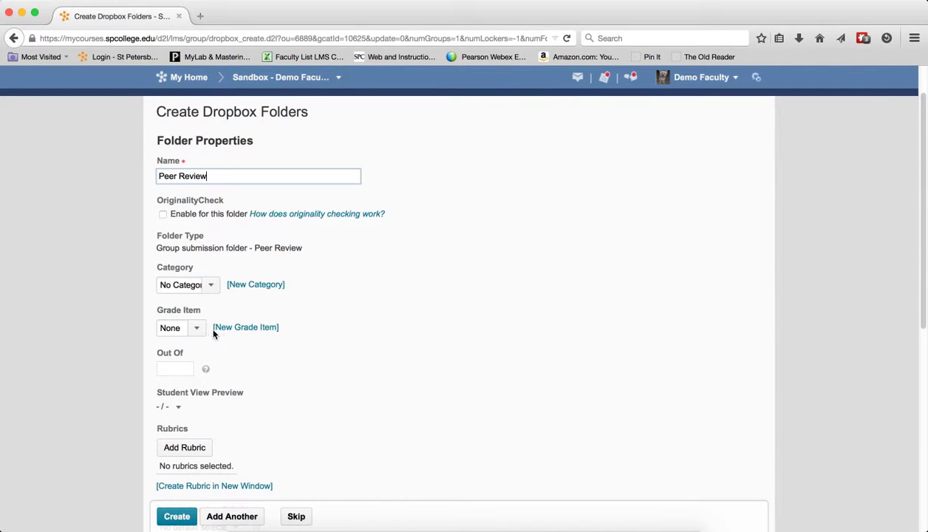
scroll(337, 270, "down", 1)
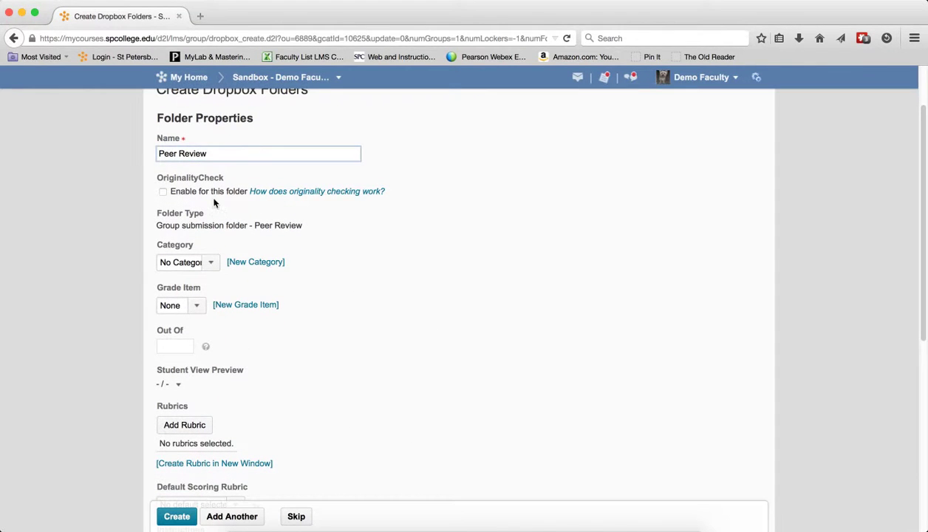
scroll(383, 329, "down", 5)
scroll(382, 329, "down", 5)
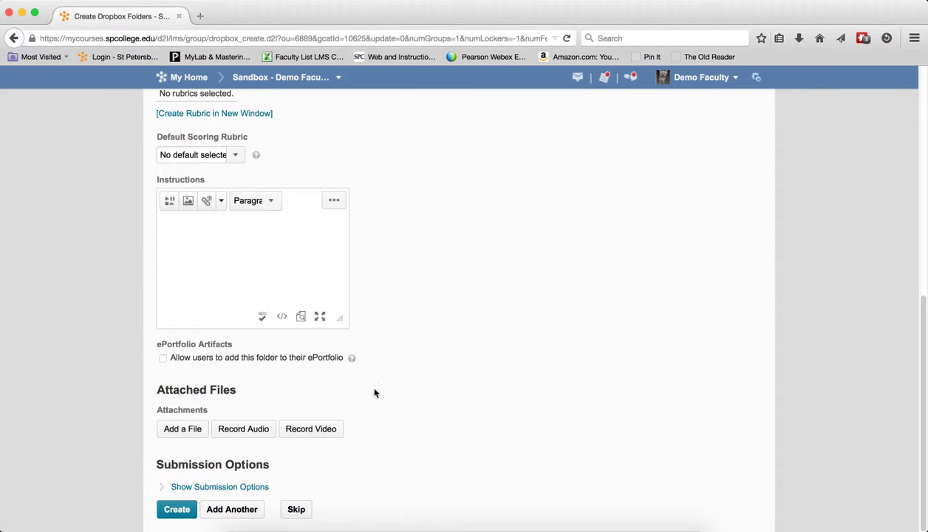
left_click(177, 510)
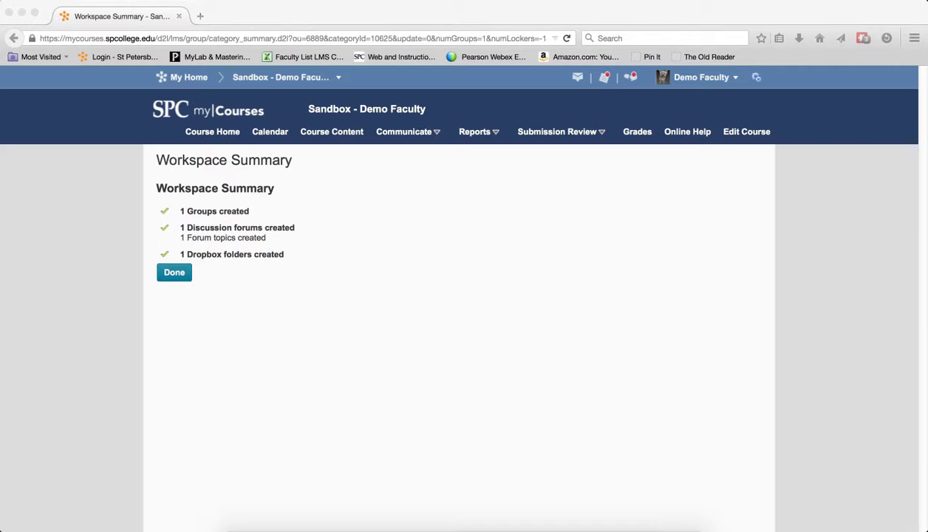
- Finish the Workspace Summary and save the Peer Review category settings
left_click(171, 282)
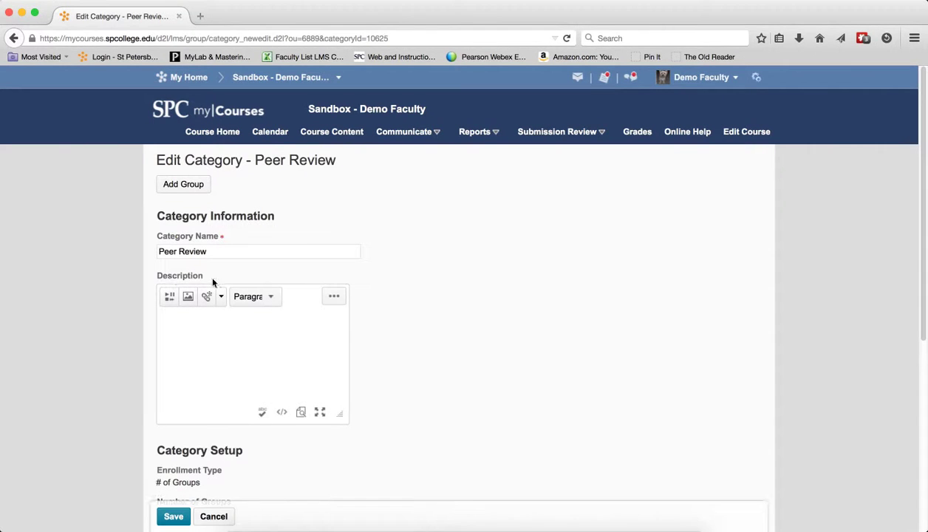
scroll(380, 332, "down", 3)
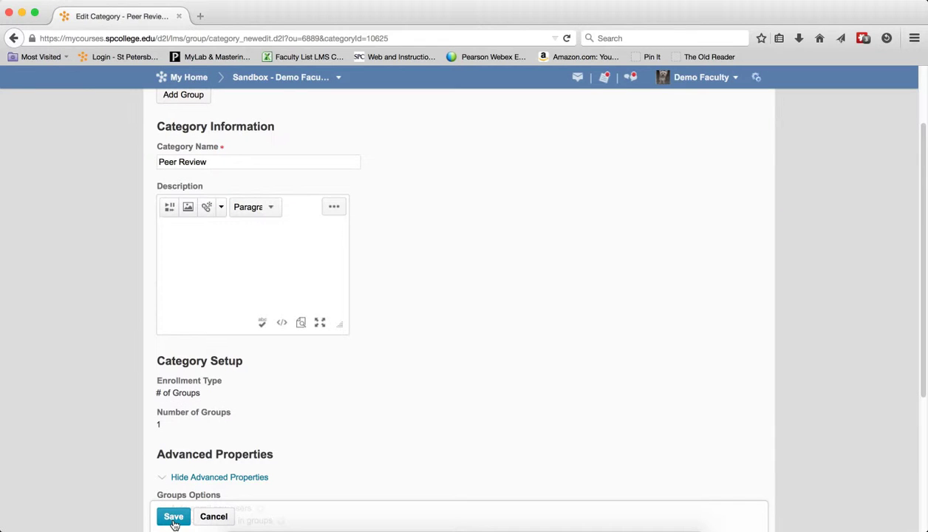
left_click(173, 516)
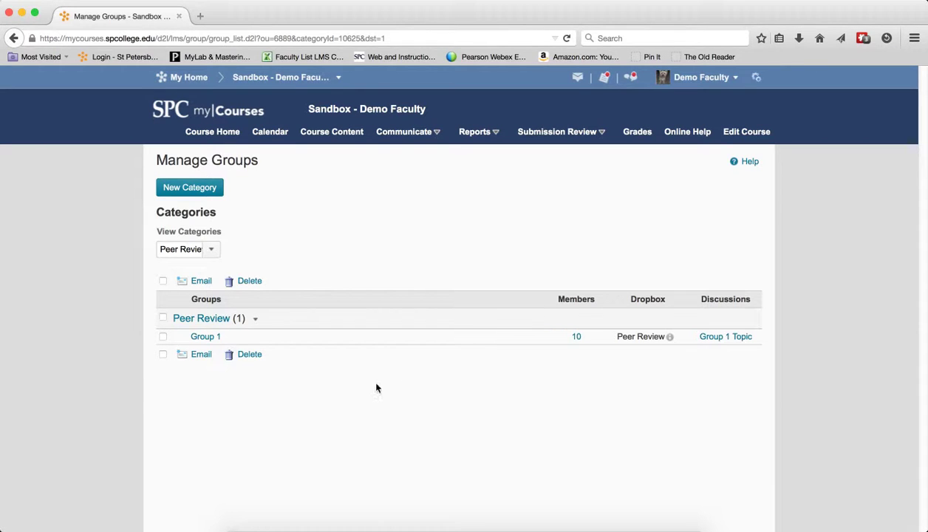
key("XF86AudioRaiseVolume")
- In Dropboxes, start a new folder called Final Paper with OriginalityCheck enabled
left_click(531, 133)
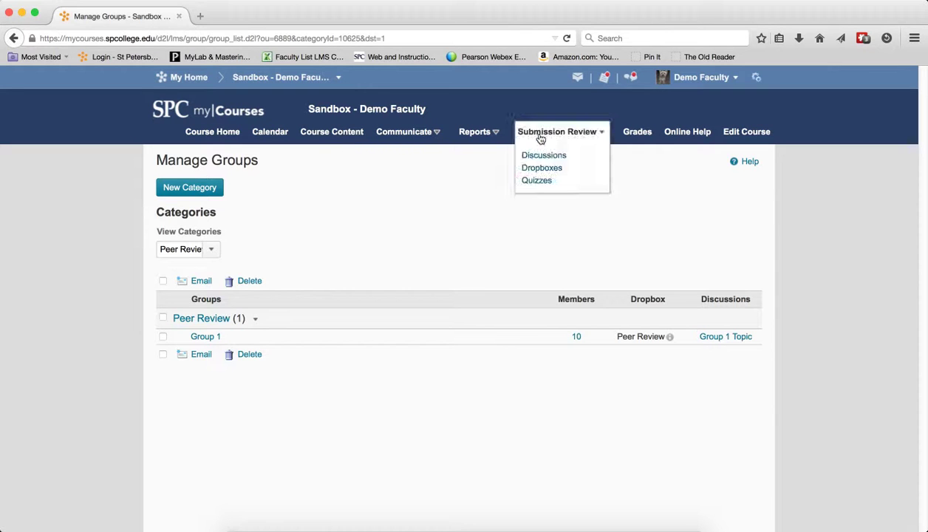
left_click(527, 170)
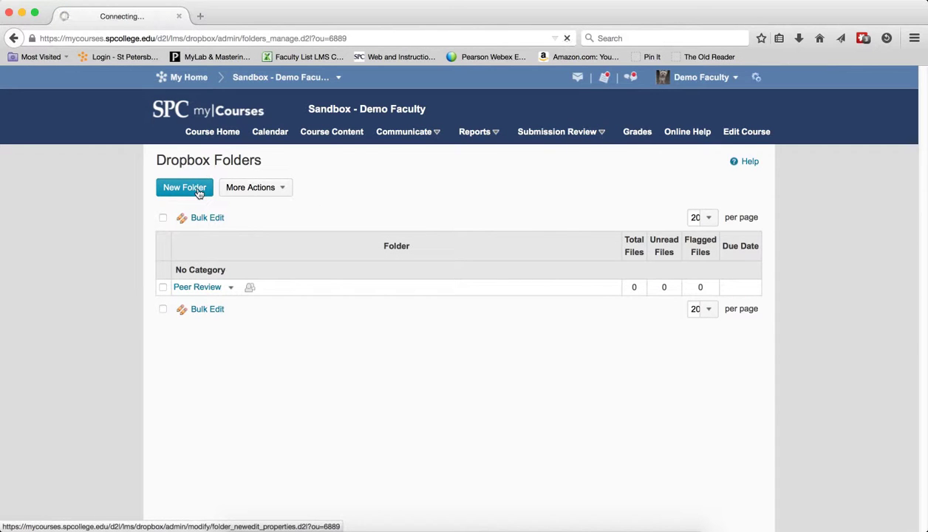
left_click(184, 257)
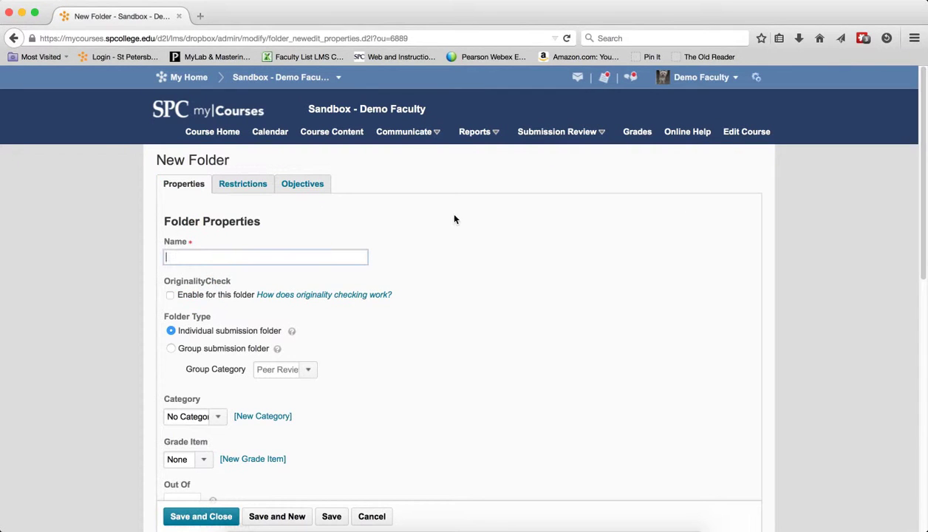
type("Final Paper")
left_click(171, 296)
scroll(304, 316, "down", 1)
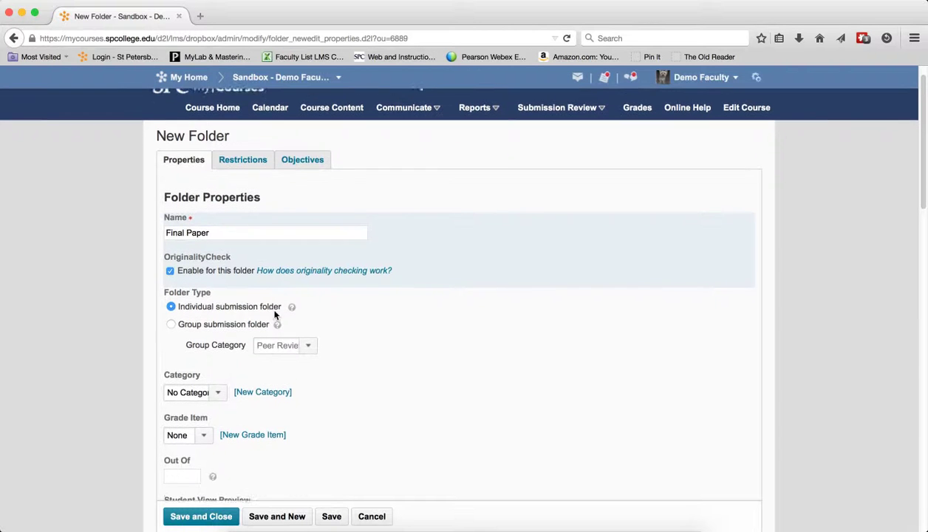
- Create a Final Paper grade item worth 75 maximum points
left_click(257, 434)
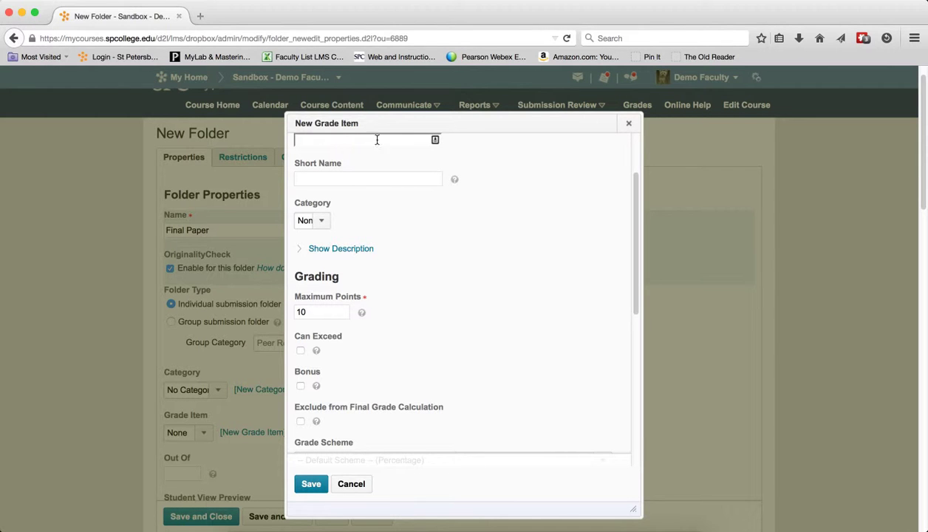
type("Final ")
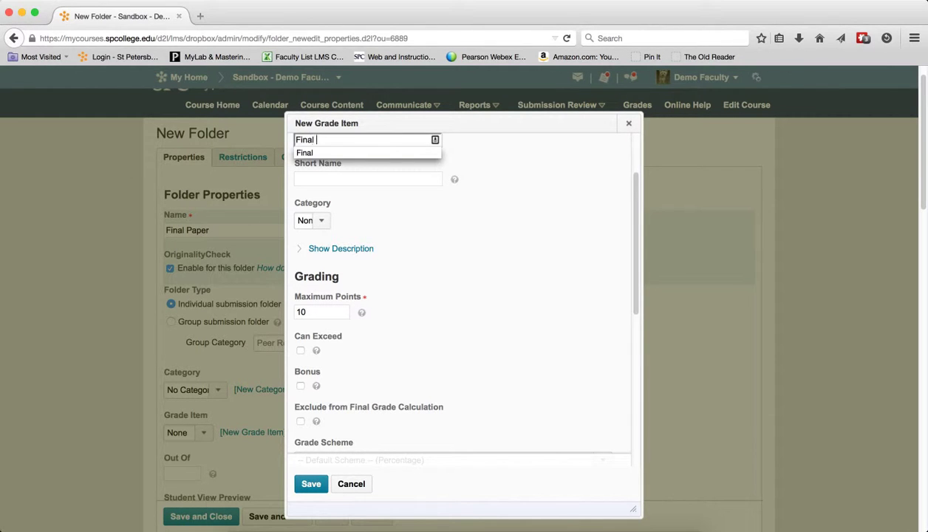
type("Paper")
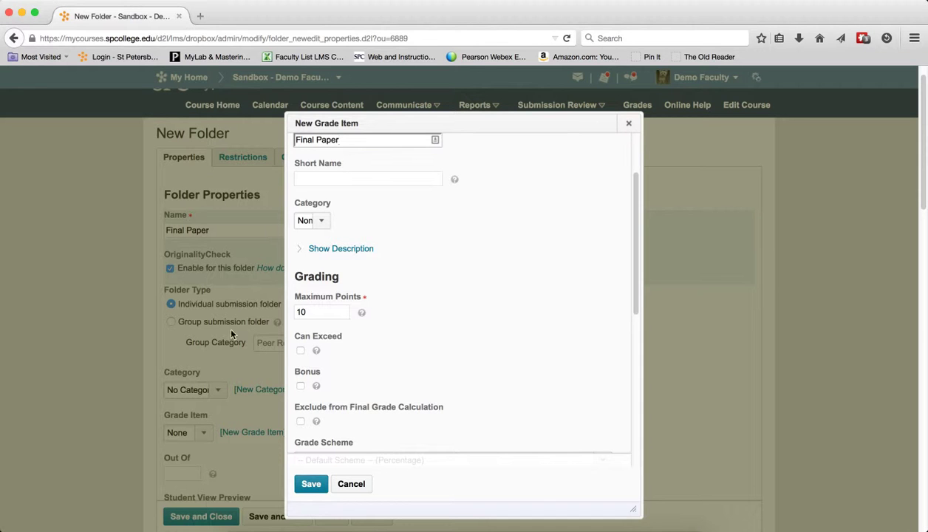
left_click_drag(327, 314, 288, 311)
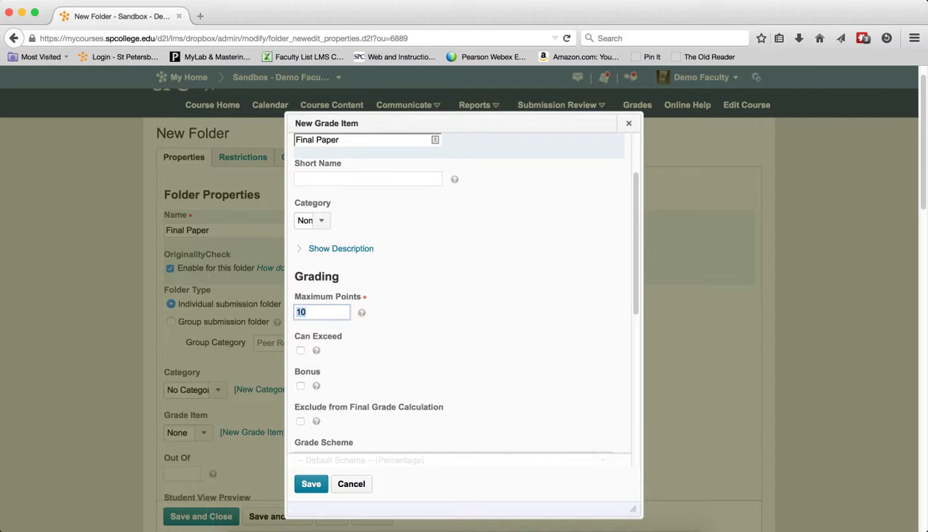
type("75")
left_click(310, 484)
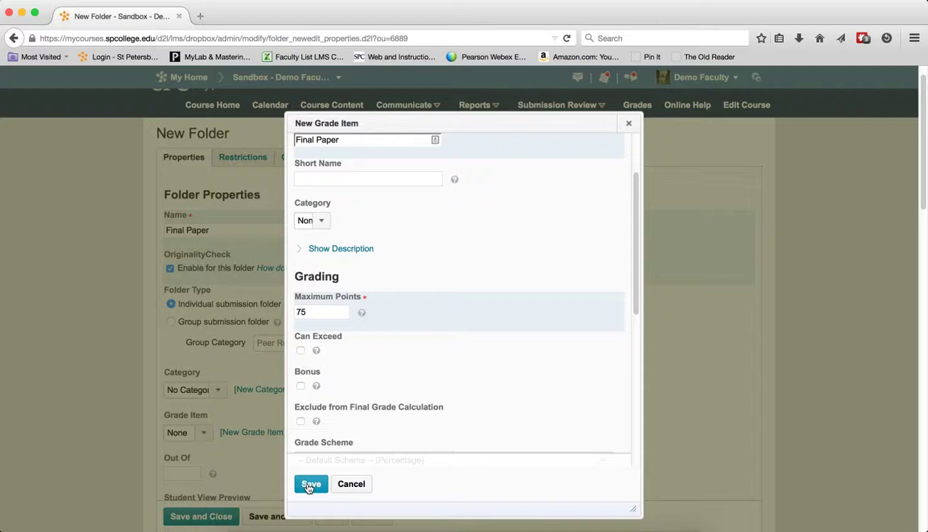
- Set the folder's Out Of score to 75 and save the Final Paper folder
left_click(170, 474)
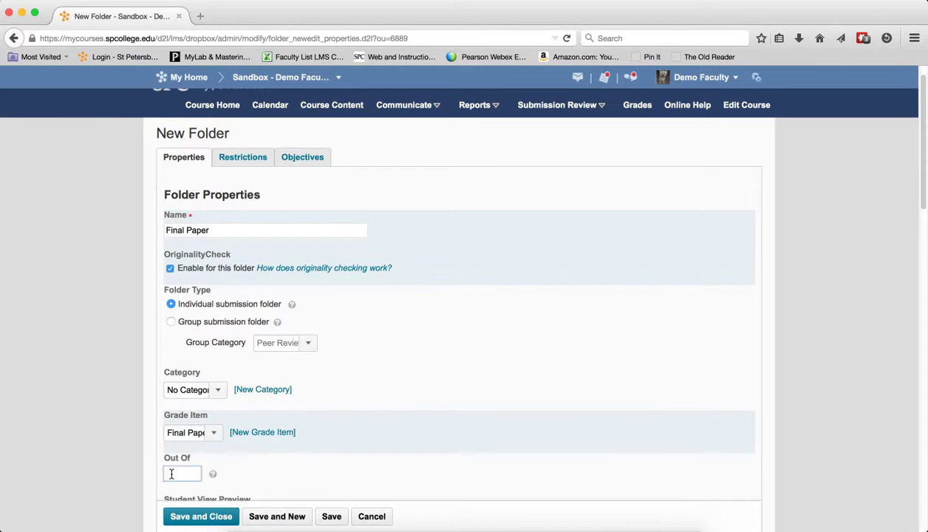
type("75")
scroll(435, 345, "down", 2)
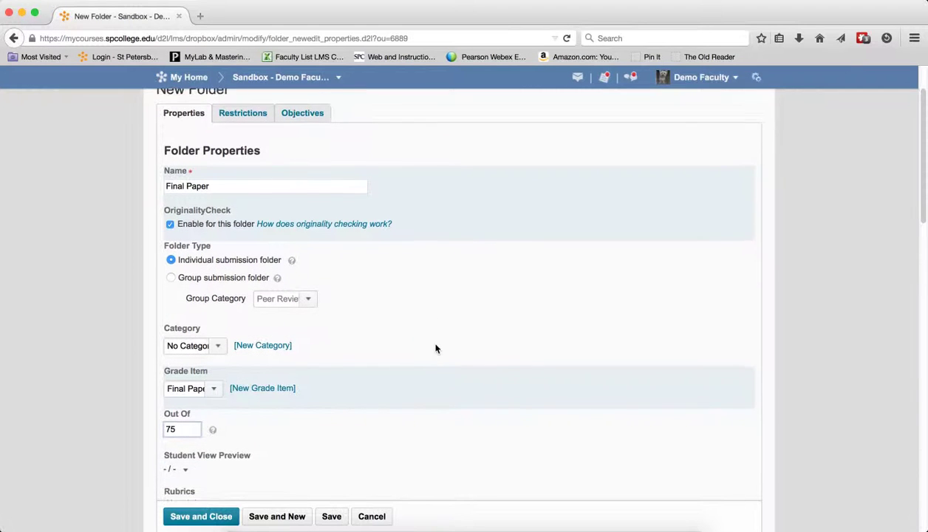
scroll(435, 349, "down", 10)
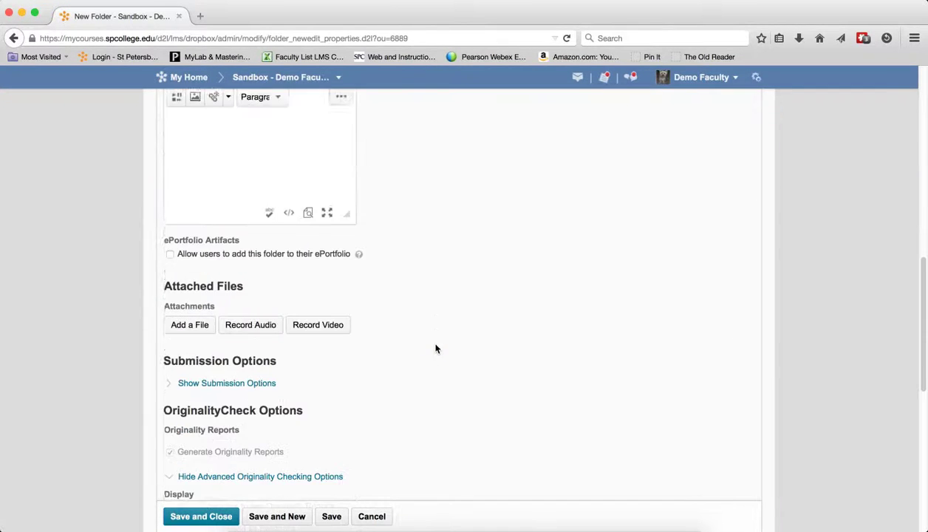
scroll(436, 349, "down", 3)
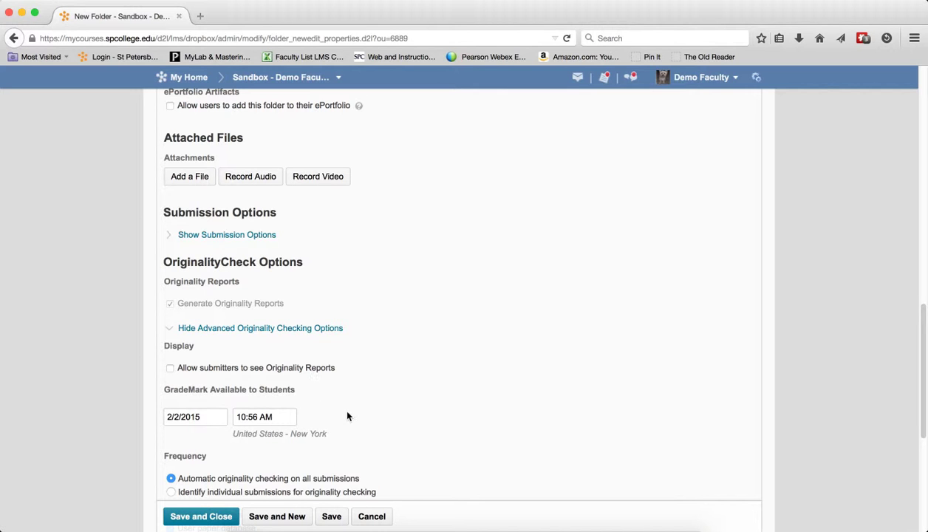
scroll(347, 414, "down", 1)
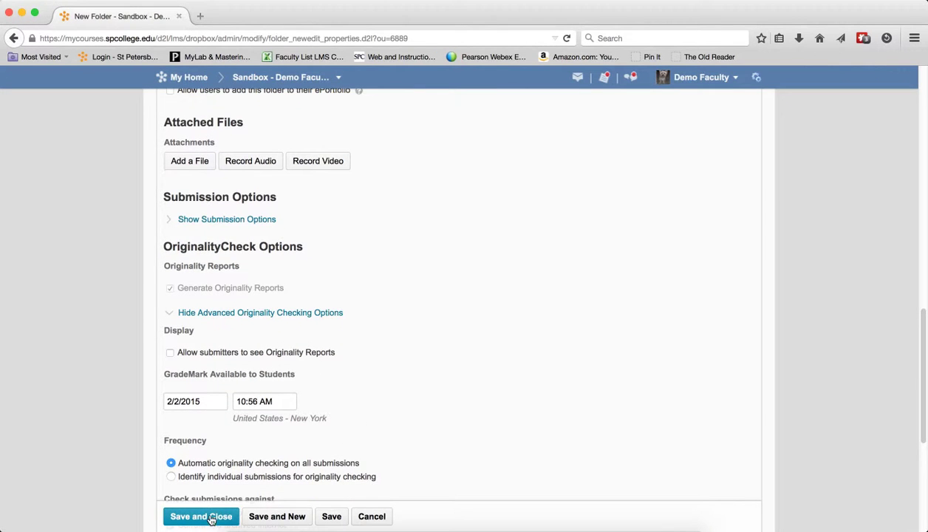
left_click(212, 517)
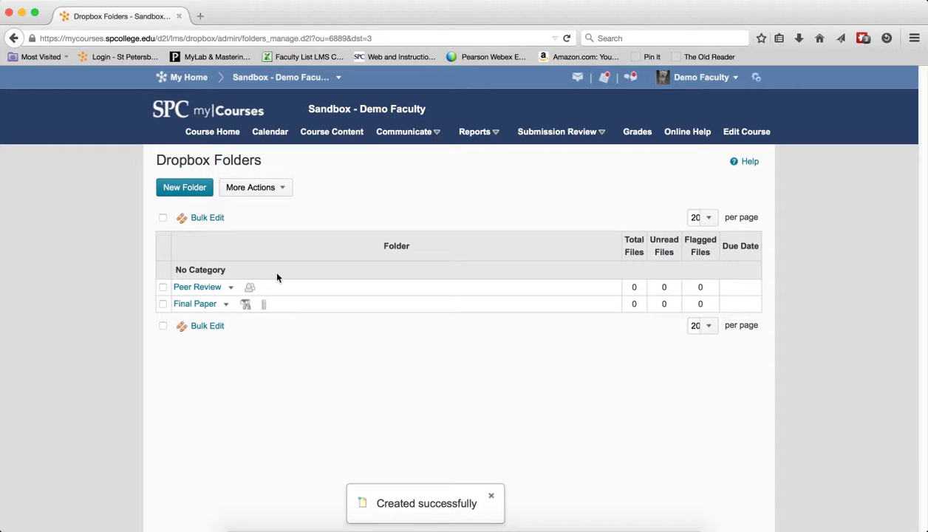